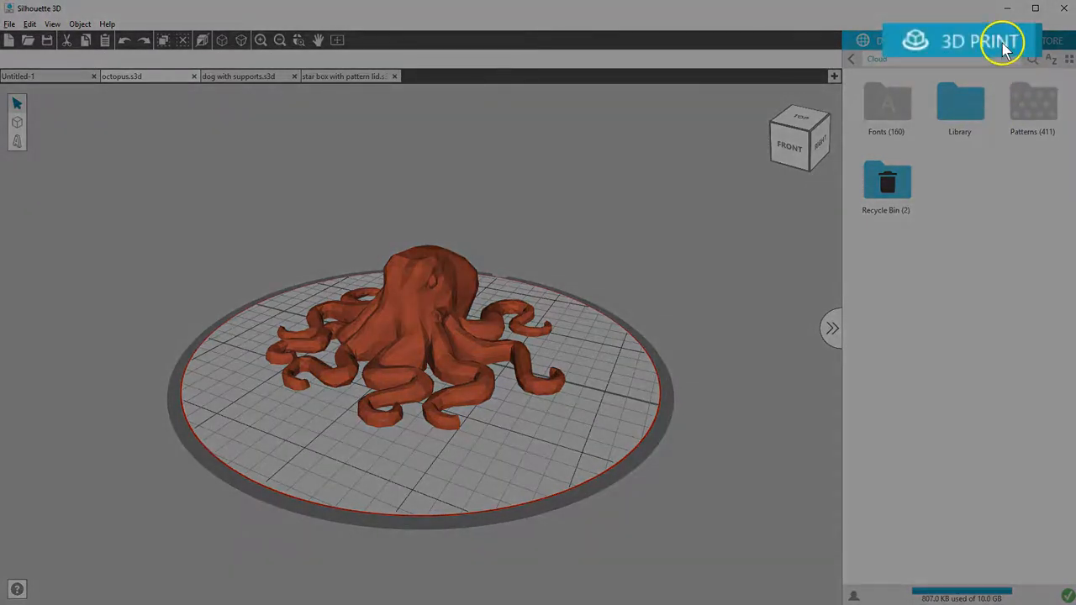
# Step: Slice the octopus design for 3D printing and examine its print preview from another angle
pyautogui.click(1003, 47)
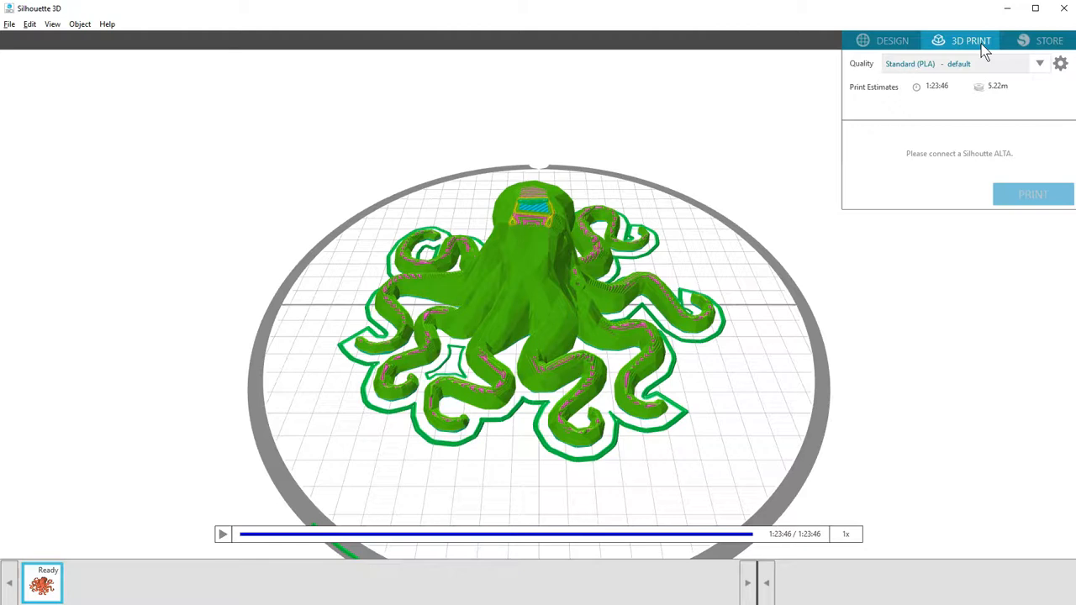
pyautogui.moveTo(897, 324); pyautogui.dragTo(921, 319)
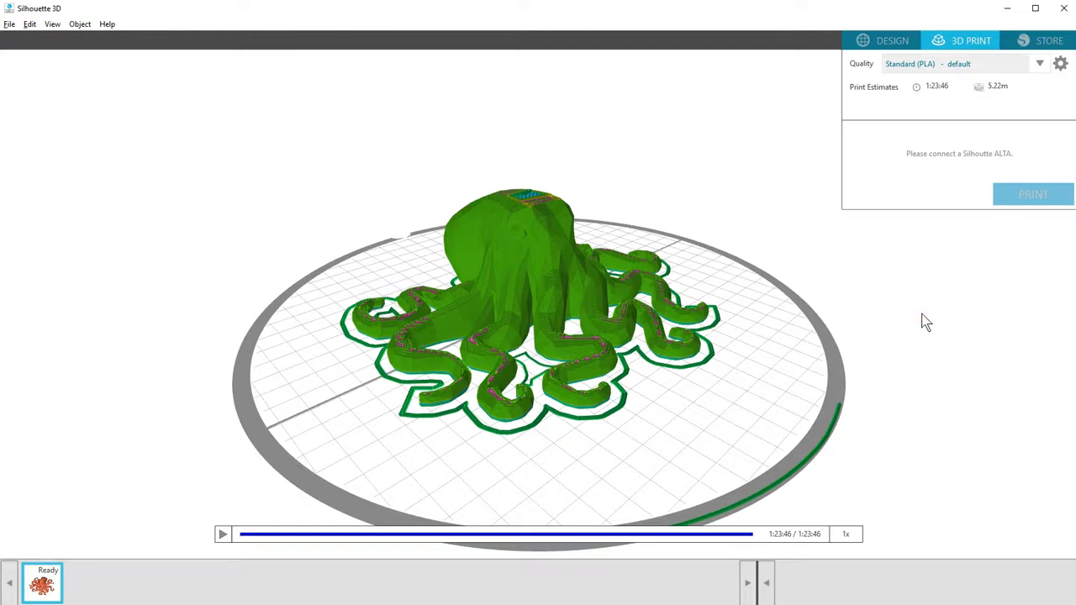
# Step: Switch to the star box with pattern lid design, slice it, and view the separate print previews of the lid and the box
pyautogui.click(894, 41)
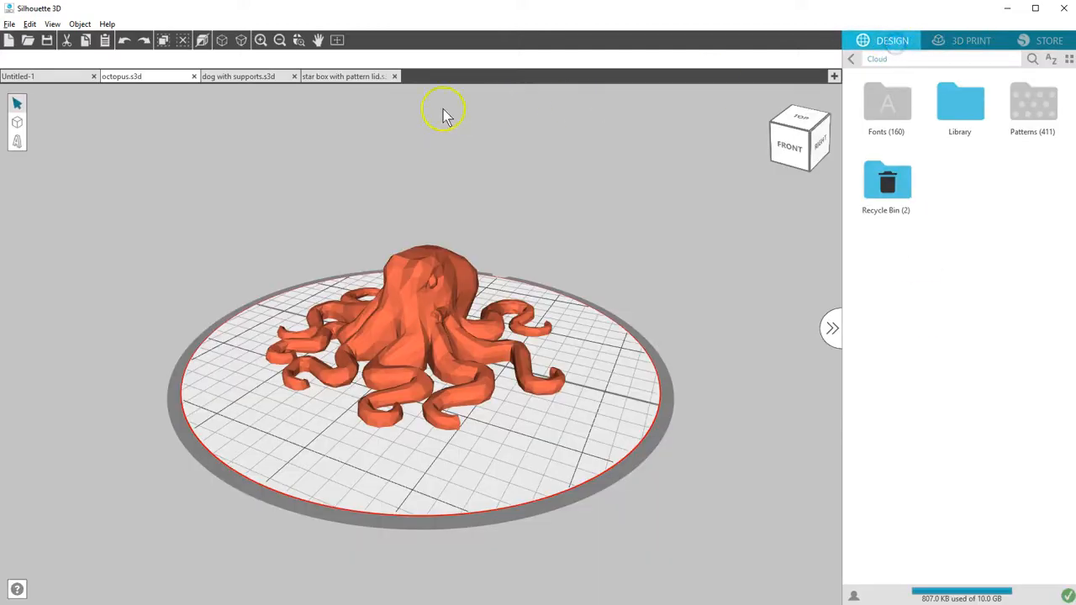
pyautogui.click(321, 75)
pyautogui.click(969, 41)
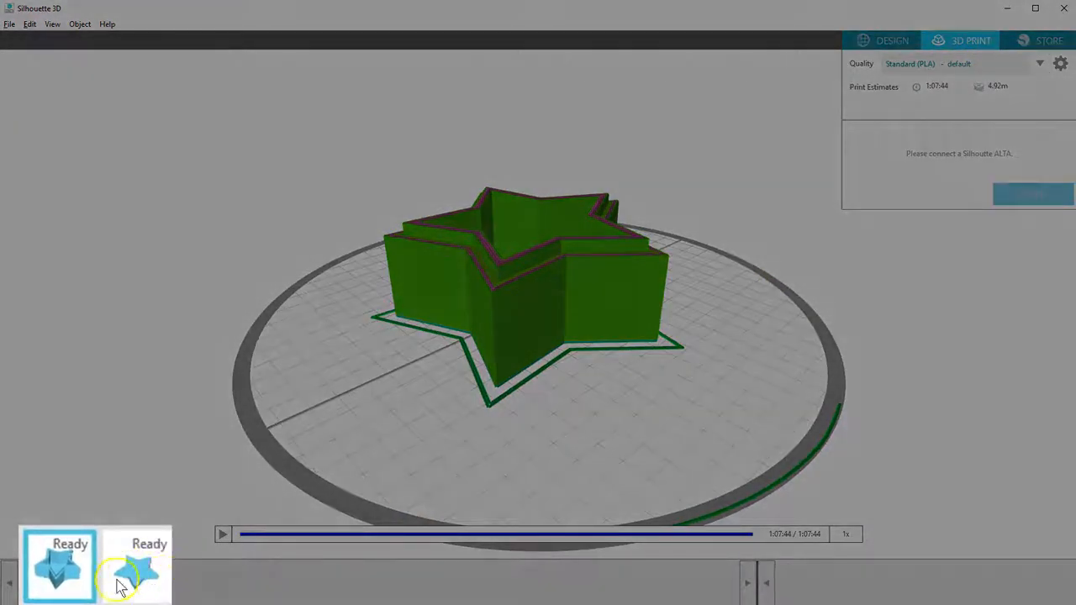
pyautogui.click(159, 576)
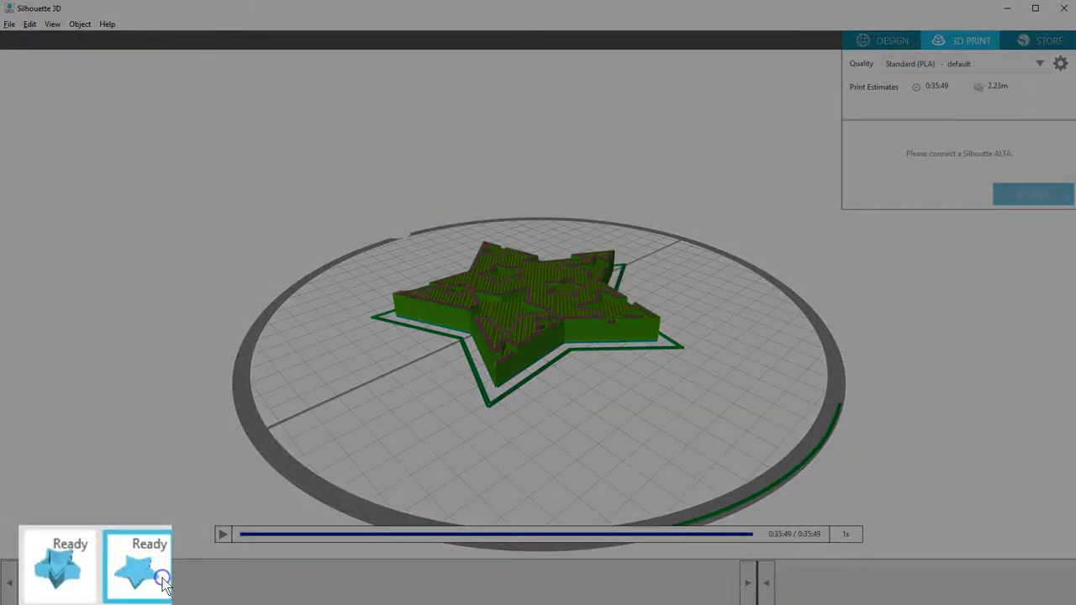
pyautogui.click(77, 579)
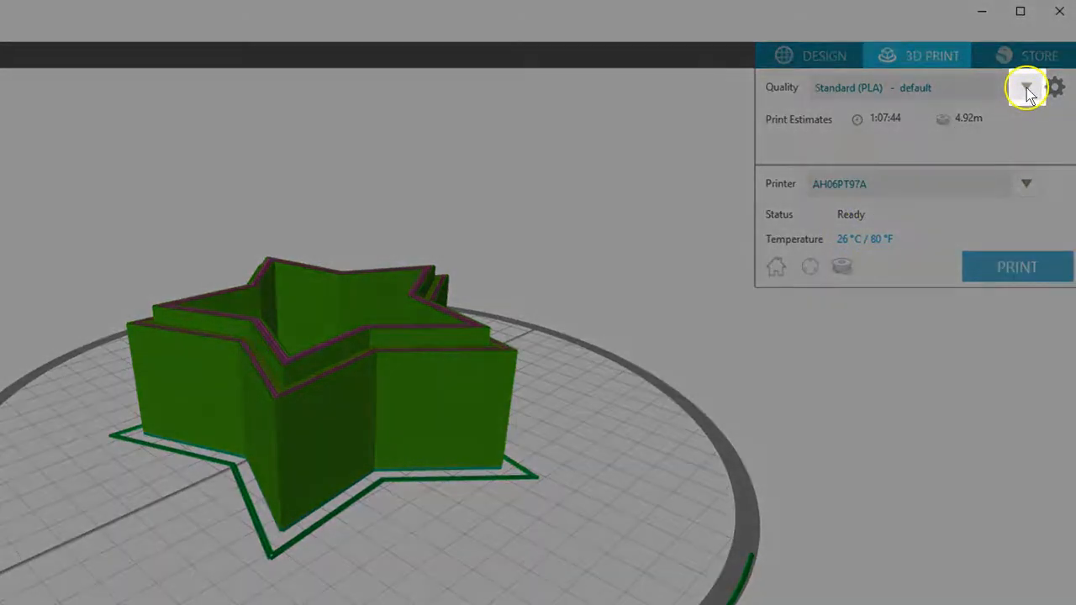
# Step: Examine the available print quality profiles and the Layers and Perimeters and Infill settings of the Standard (PLA) - default profile
pyautogui.click(1026, 88)
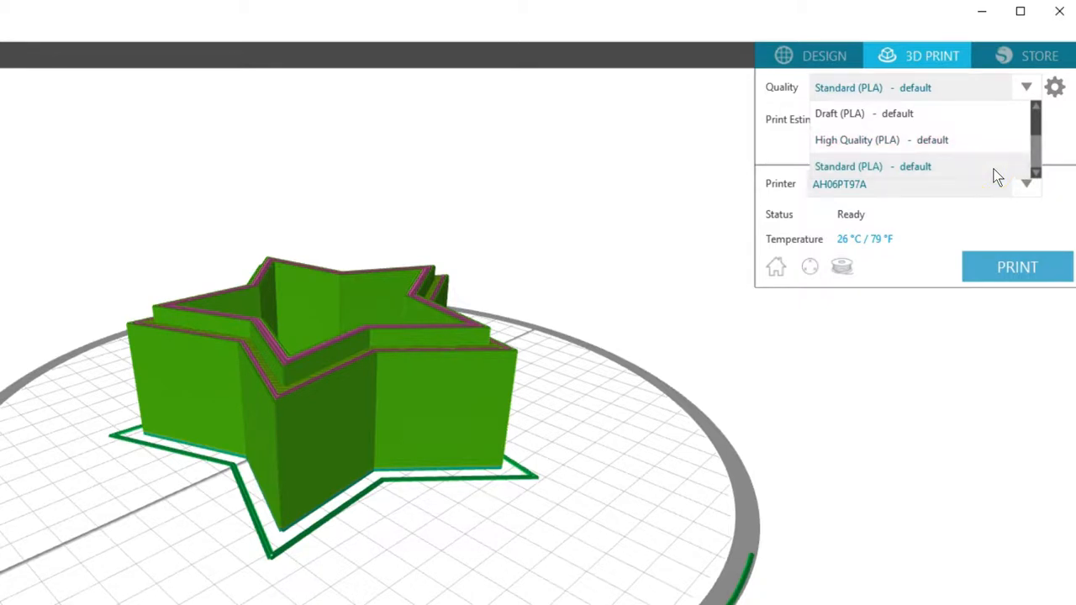
pyautogui.click(1057, 91)
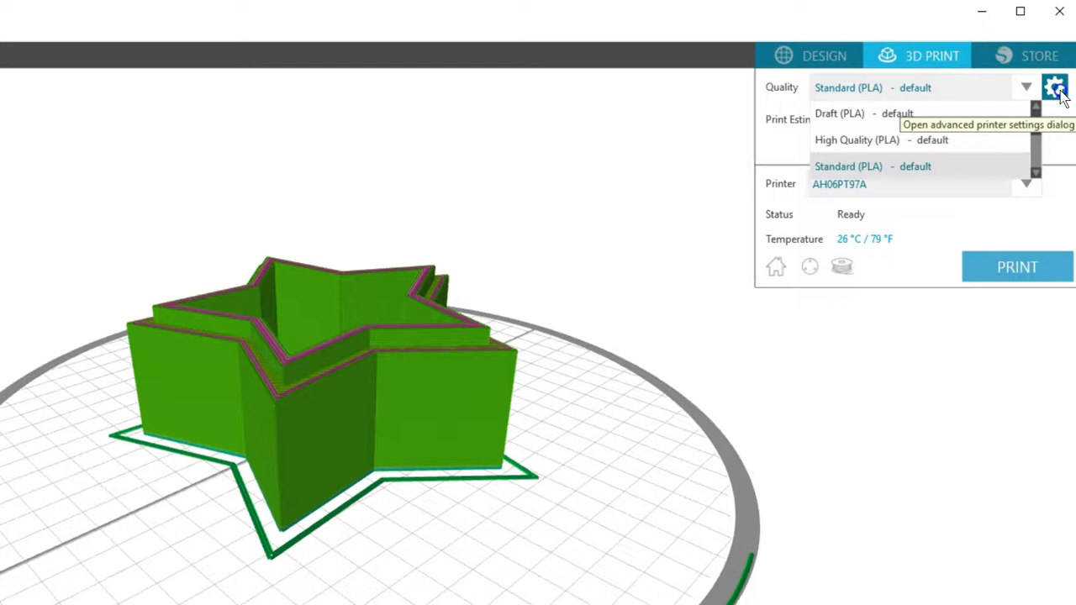
pyautogui.click(1061, 90)
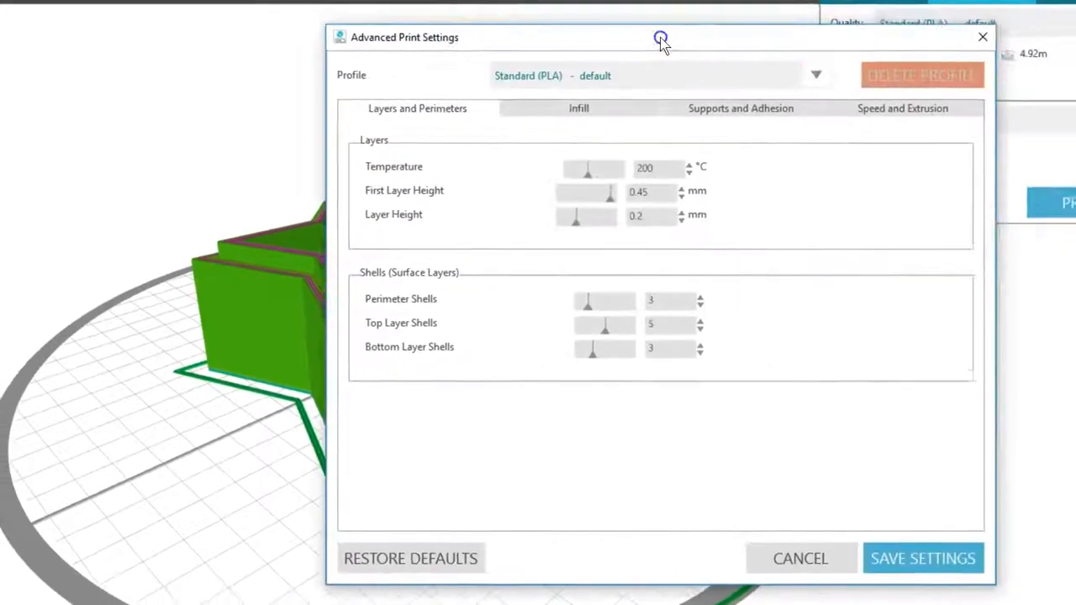
pyautogui.moveTo(660, 40); pyautogui.dragTo(421, 35)
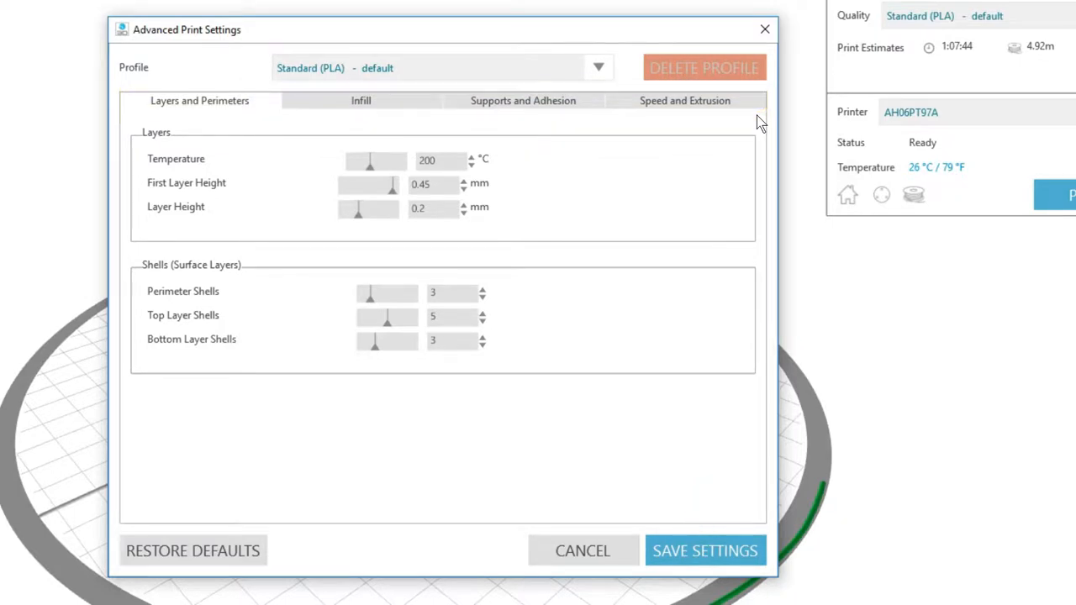
pyautogui.click(268, 100)
pyautogui.moveTo(186, 190)
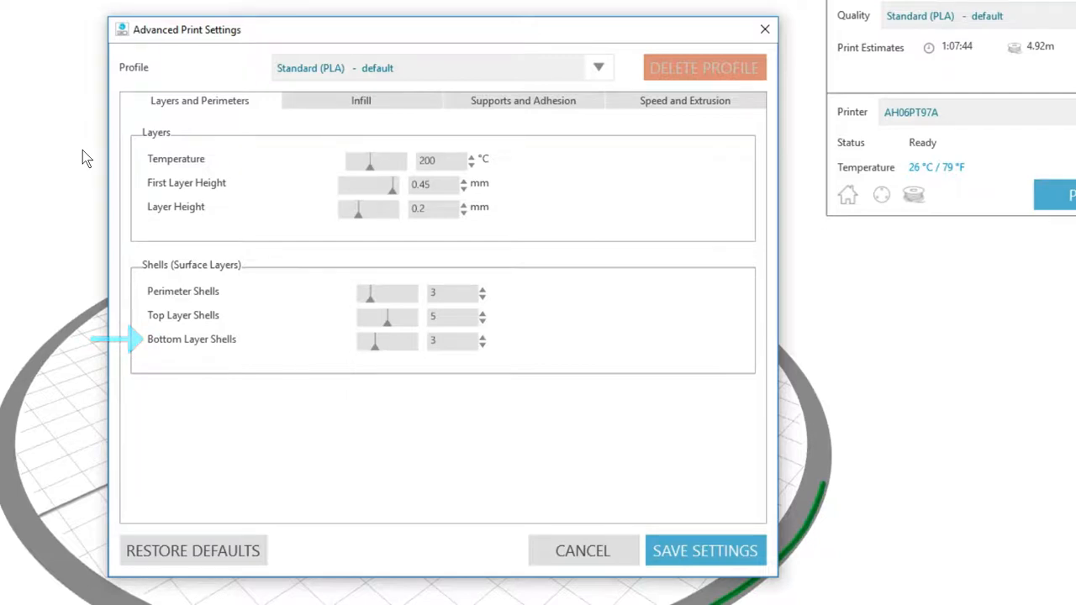
pyautogui.click(406, 102)
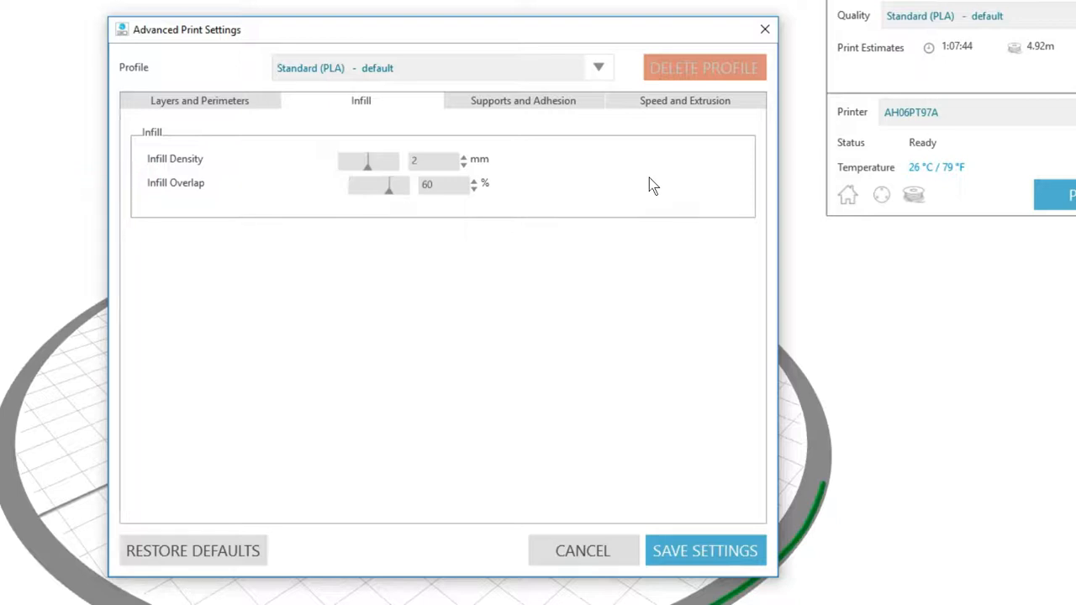
# Step: Try enabling supports for the Standard (PLA) - default profile, and leave the advanced print settings without saving
pyautogui.click(586, 101)
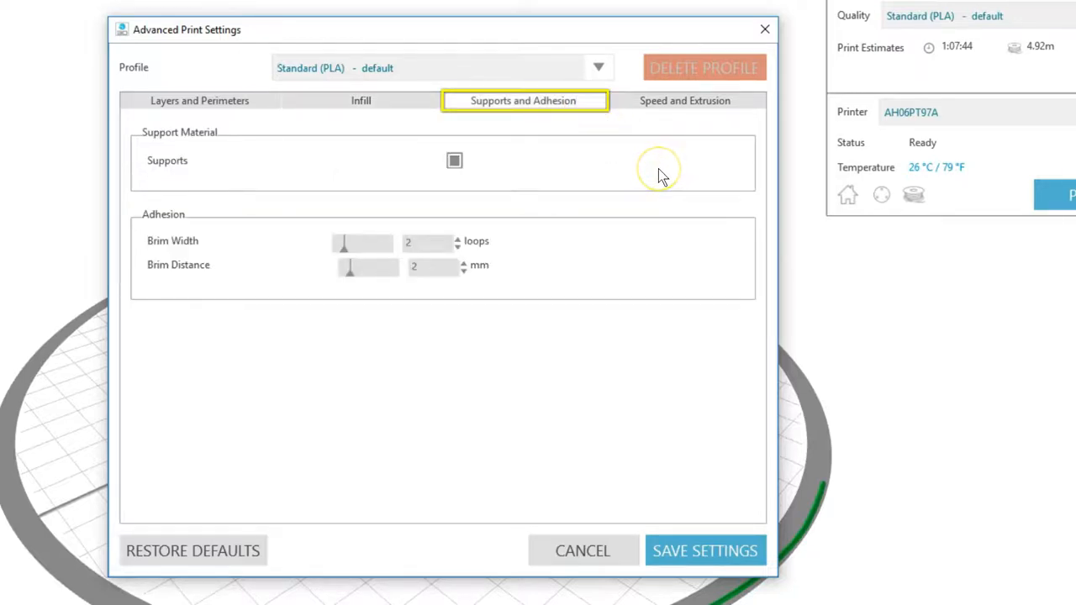
pyautogui.click(454, 161)
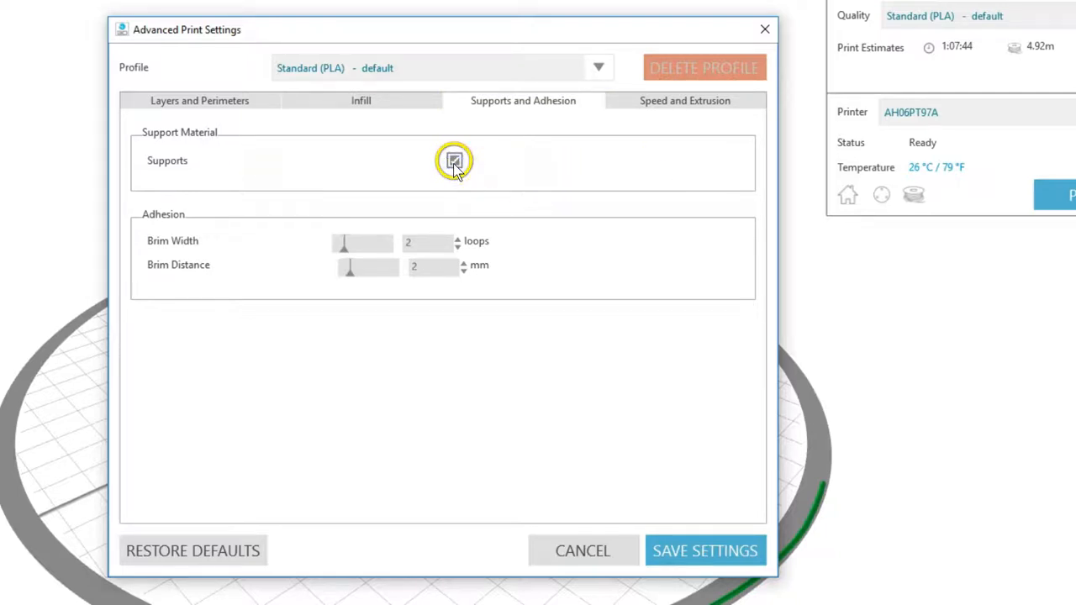
pyautogui.click(562, 550)
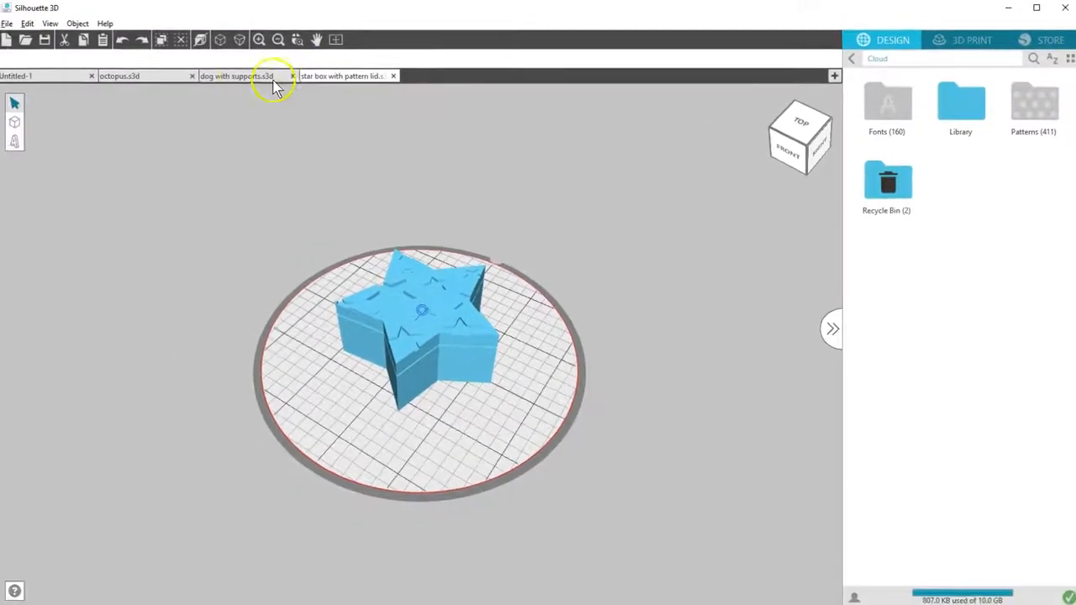
# Step: Slice the dog with supports design using the Standard with Supports quality profile
pyautogui.click(241, 76)
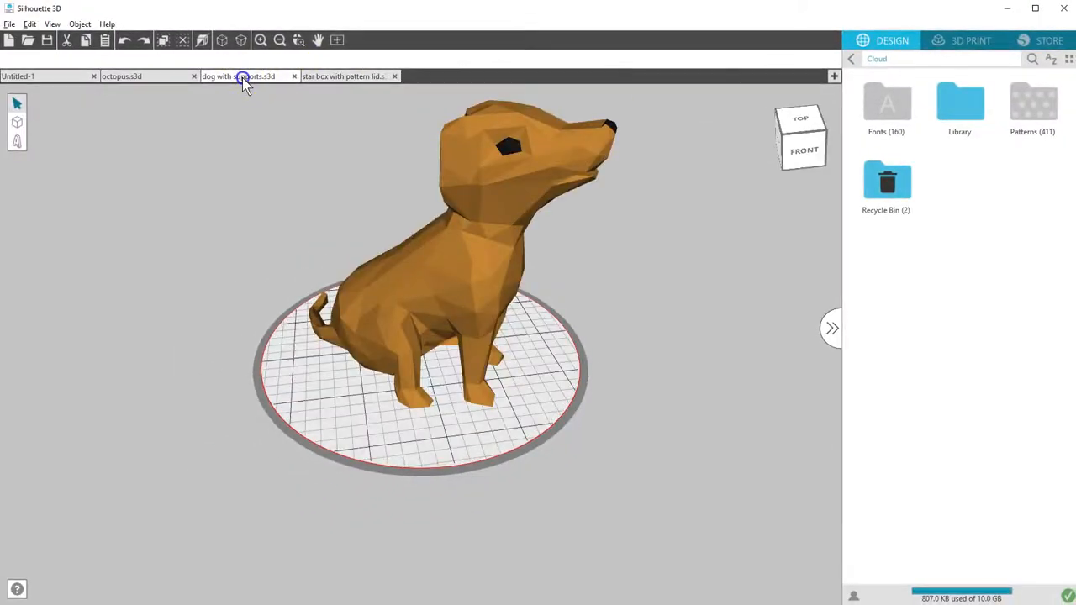
pyautogui.click(979, 48)
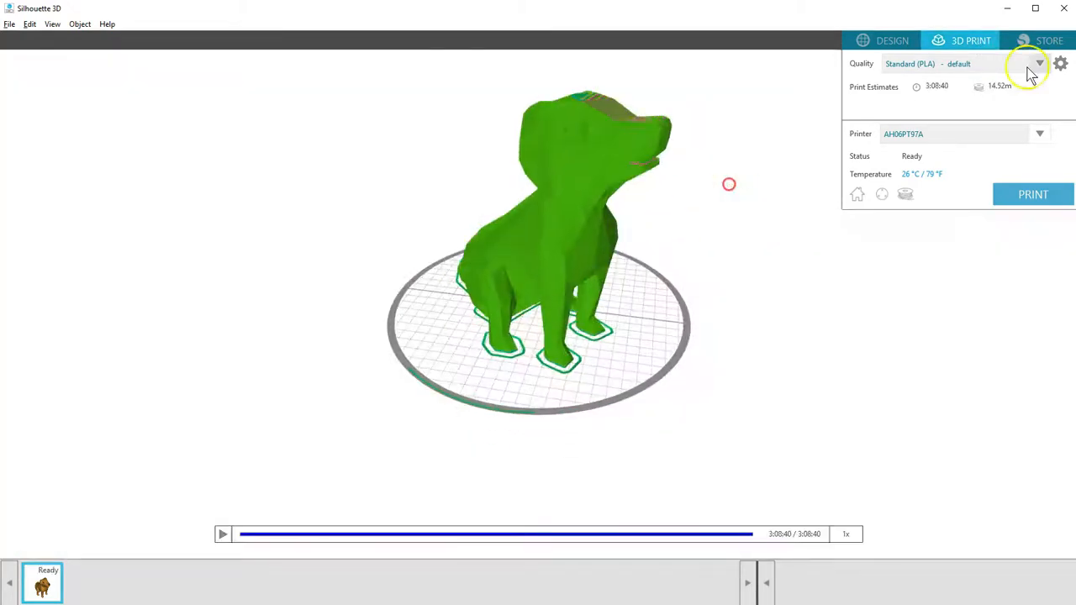
pyautogui.click(1044, 106)
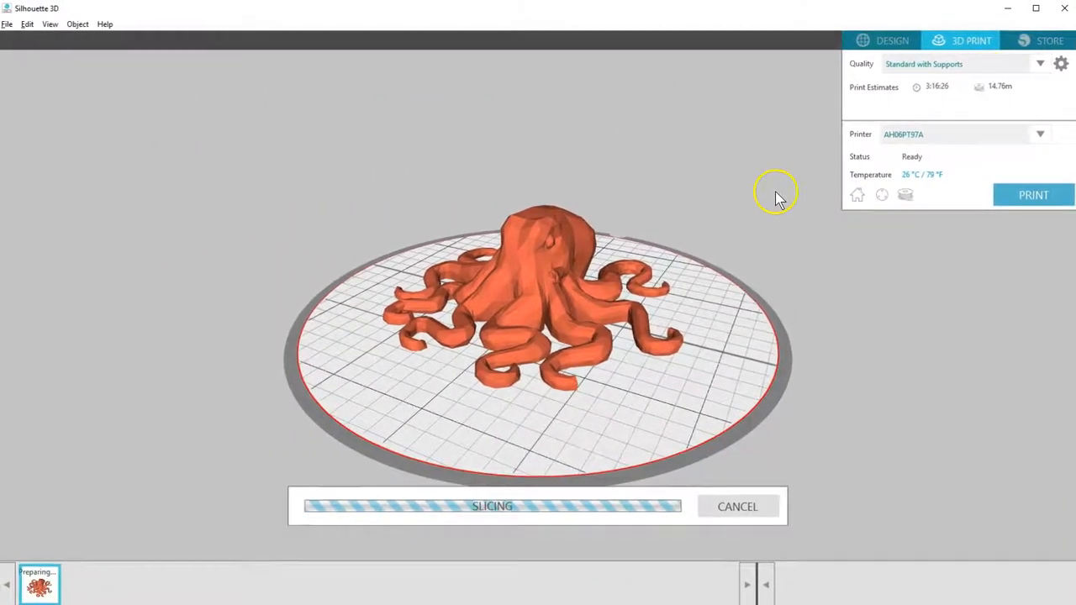
# Step: Set the octopus design's print quality to Standard (PLA) - default and bring up its advanced settings
pyautogui.click(1041, 64)
pyautogui.click(995, 126)
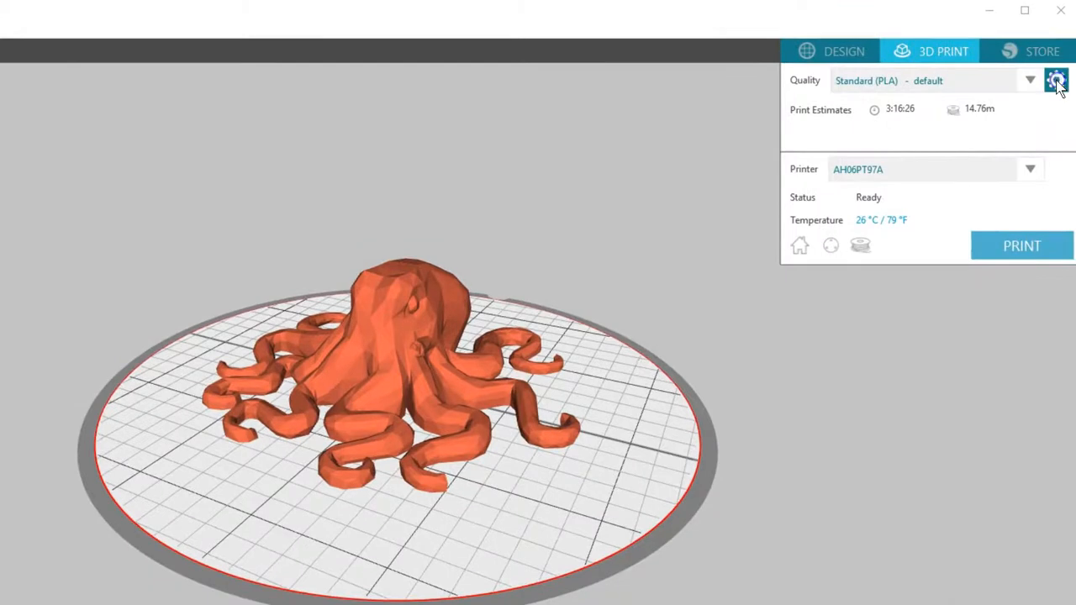
pyautogui.click(1057, 81)
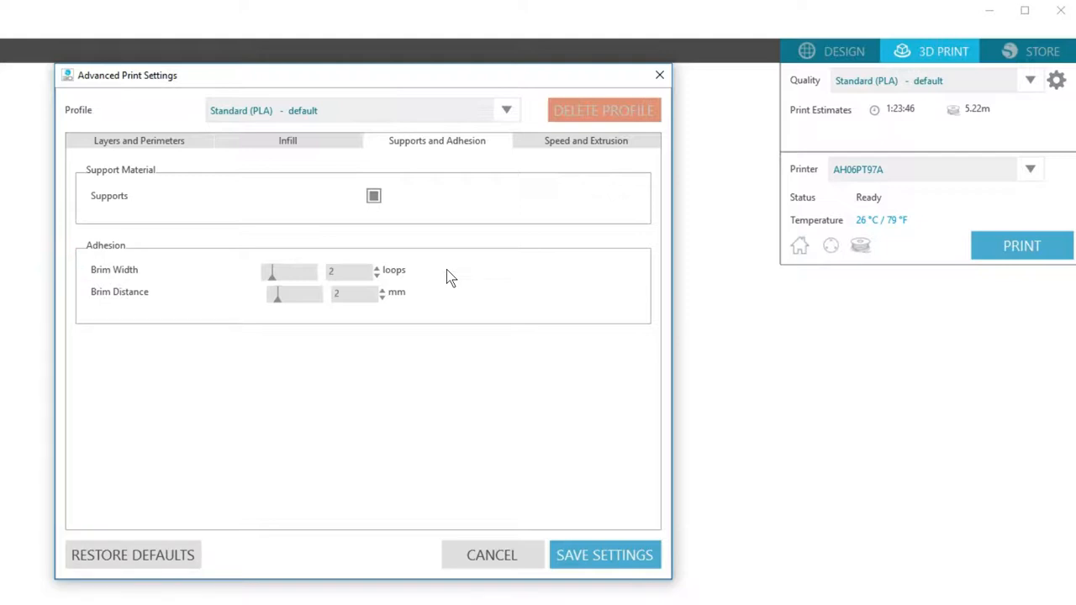
# Step: Try a brim width of 8 loops with brim distances of 0 mm and 2 mm, and cancel the advanced settings
pyautogui.click(280, 275)
pyautogui.moveTo(282, 276); pyautogui.dragTo(303, 276)
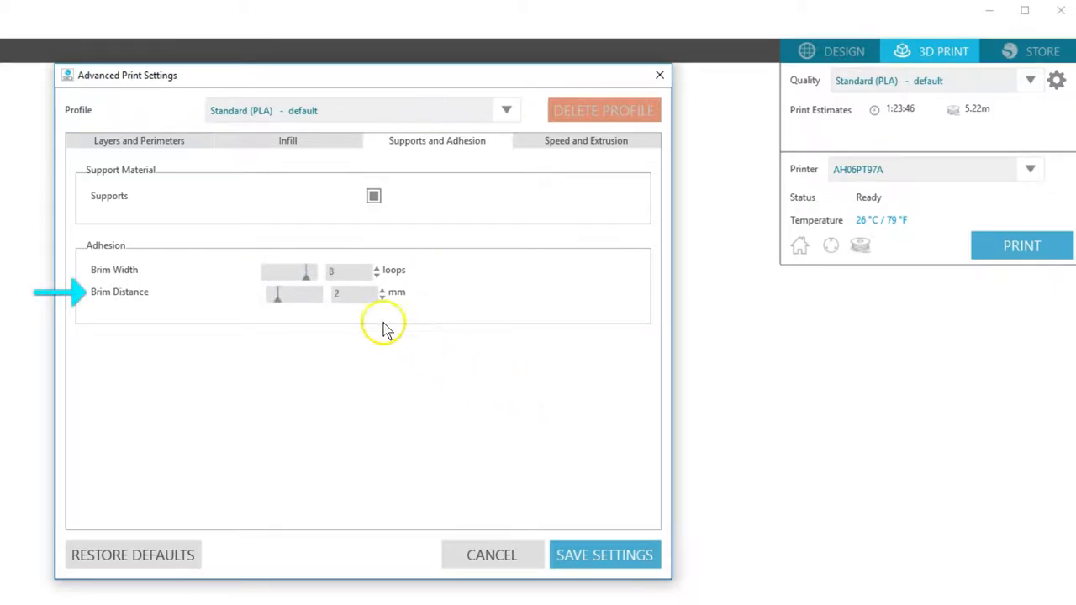
pyautogui.moveTo(279, 300); pyautogui.dragTo(267, 305)
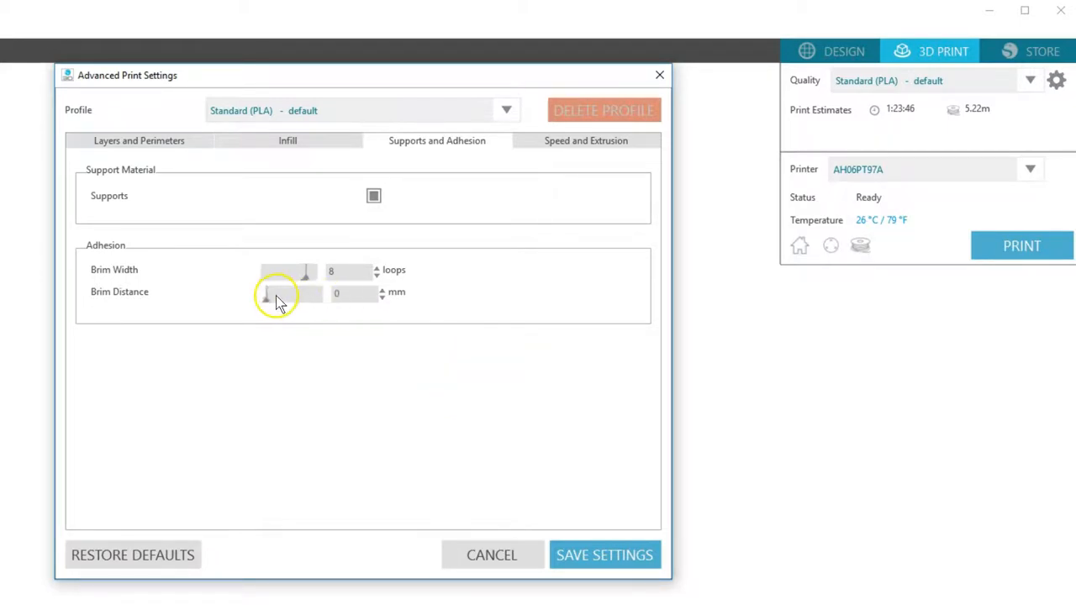
pyautogui.moveTo(266, 299); pyautogui.dragTo(272, 305)
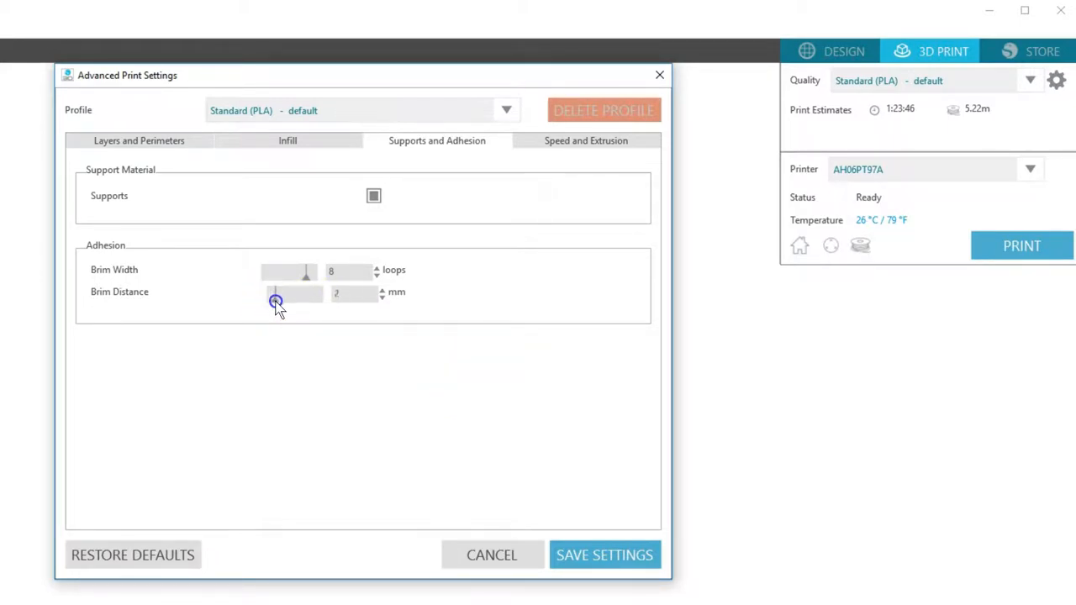
pyautogui.click(494, 555)
# Step: Slice the octopus with the Wide brim - 8 loops quality profile and inspect the brim up close
pyautogui.click(1030, 78)
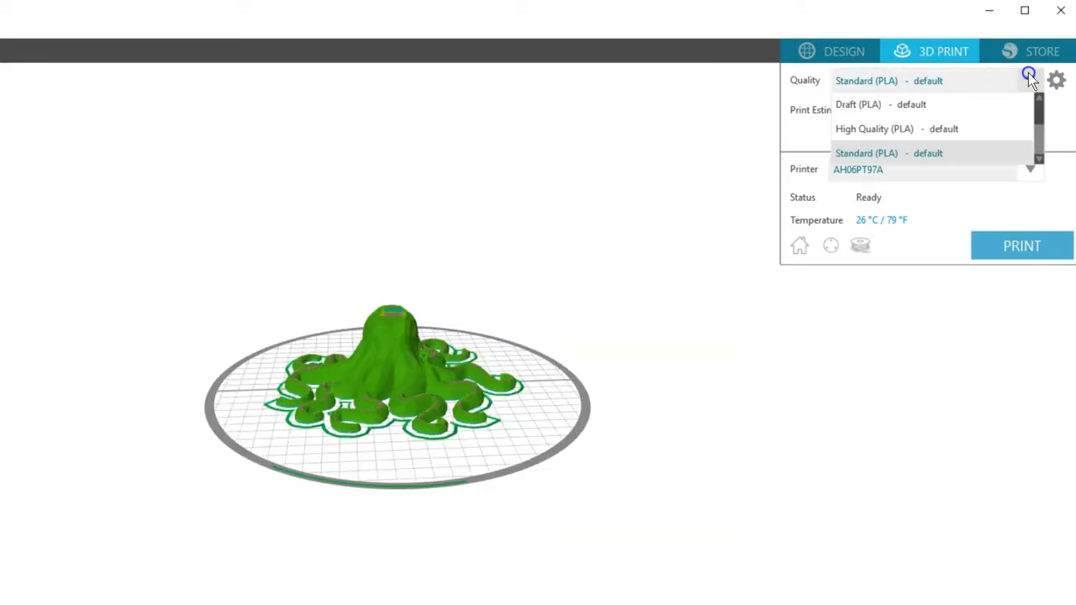
pyautogui.scroll(-3, 1034, 132)
pyautogui.click(1034, 132)
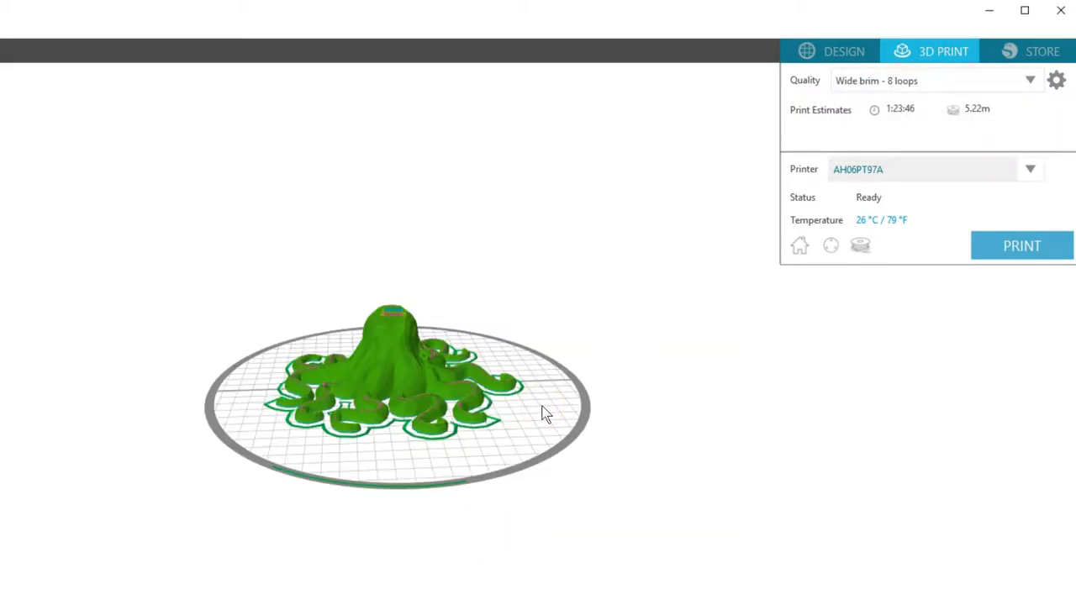
pyautogui.scroll(5, 542, 406)
# Step: Switch the octopus back to the Standard (PLA) - default quality profile
pyautogui.click(1028, 76)
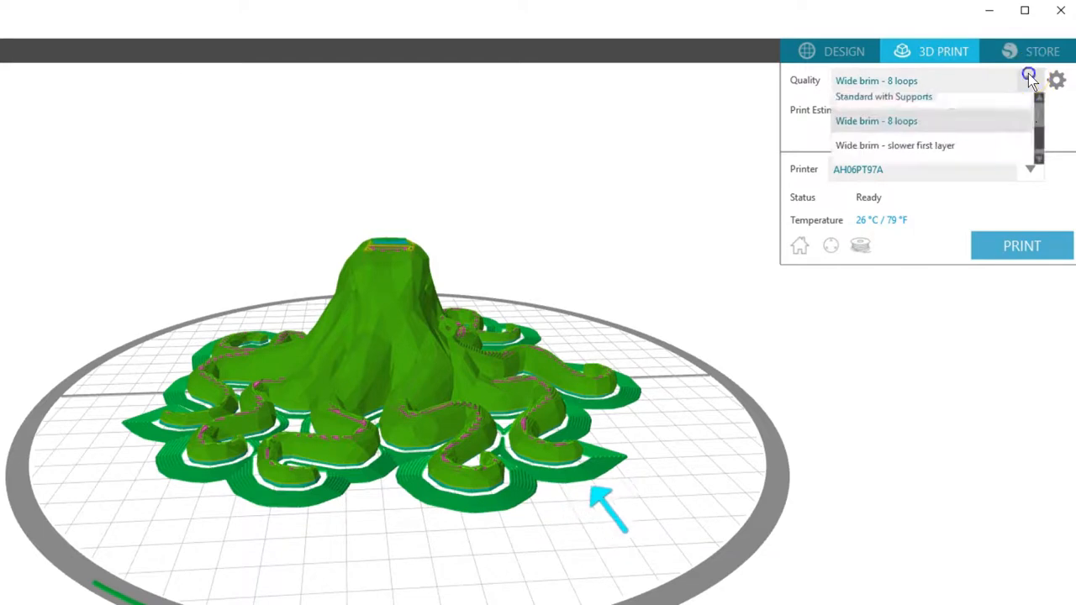
pyautogui.scroll(3, 1039, 134)
pyautogui.click(1034, 122)
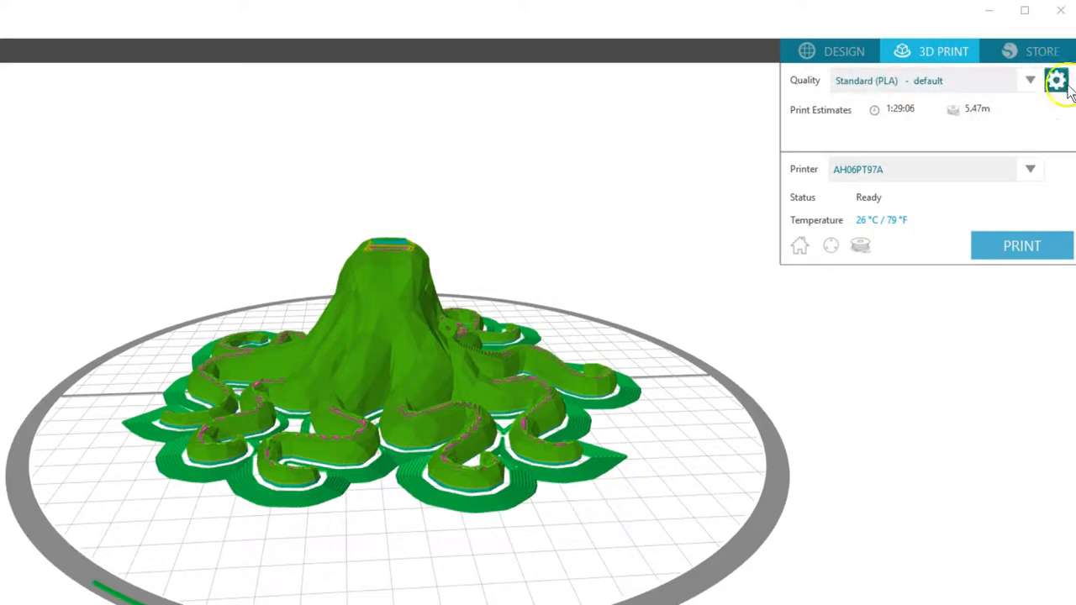
# Step: Set the first layer speed to 5 mm/s in the advanced settings of the Standard (PLA) - default profile
pyautogui.click(1061, 83)
pyautogui.moveTo(532, 72); pyautogui.dragTo(240, 121)
pyautogui.click(560, 190)
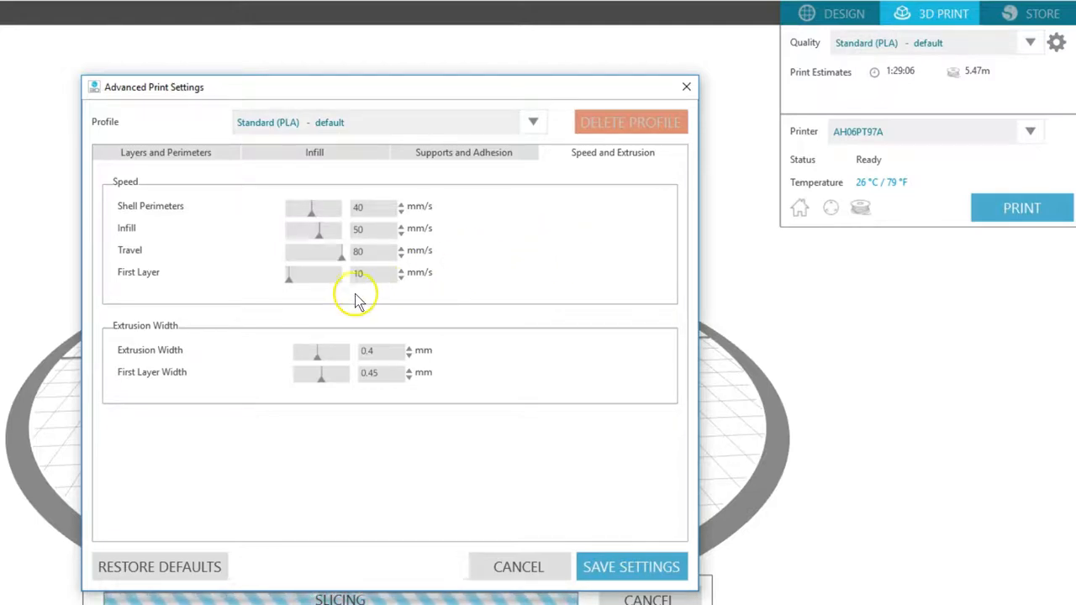
pyautogui.moveTo(290, 281); pyautogui.dragTo(285, 284)
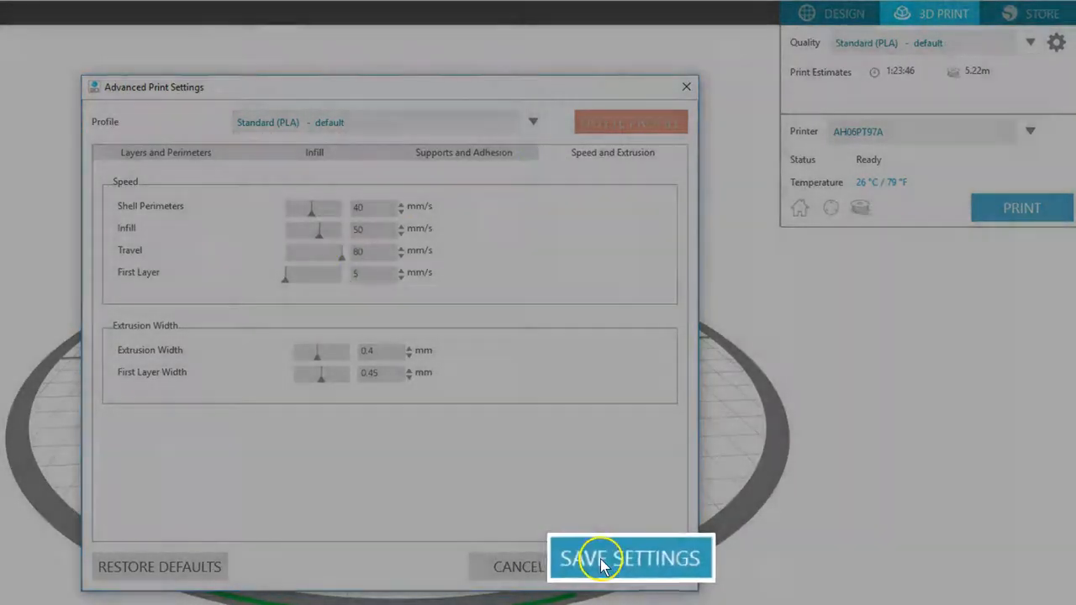
# Step: Save the changed print settings as a new profile named "slow 1st layer" and close the advanced settings
pyautogui.click(596, 561)
pyautogui.write('slow 1st layer')
pyautogui.click(506, 385)
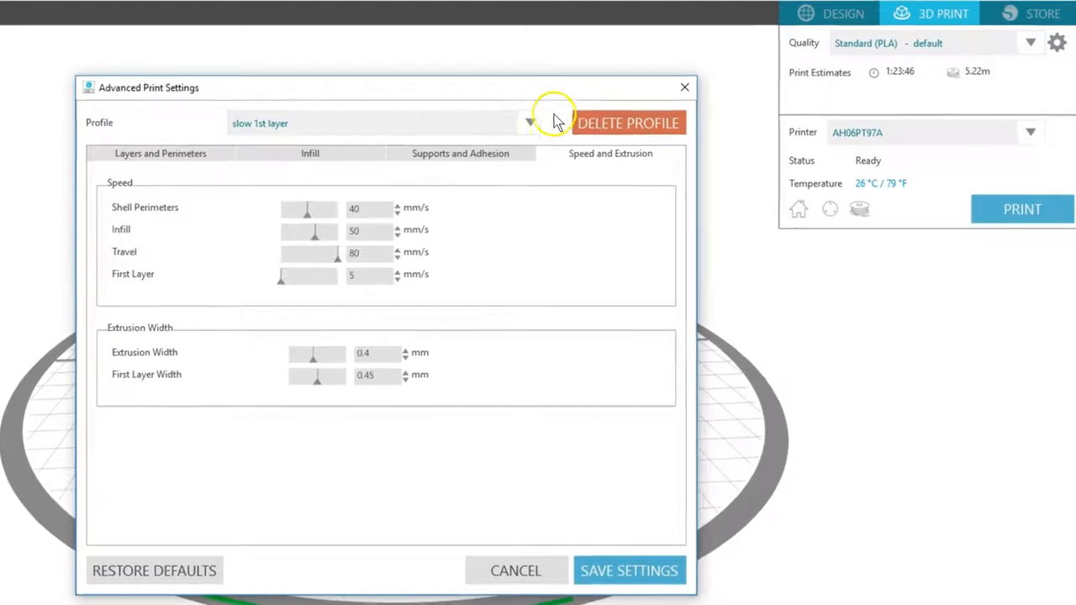
pyautogui.click(544, 563)
# Step: Apply the slow 1st layer quality profile to the octopus print
pyautogui.click(1022, 49)
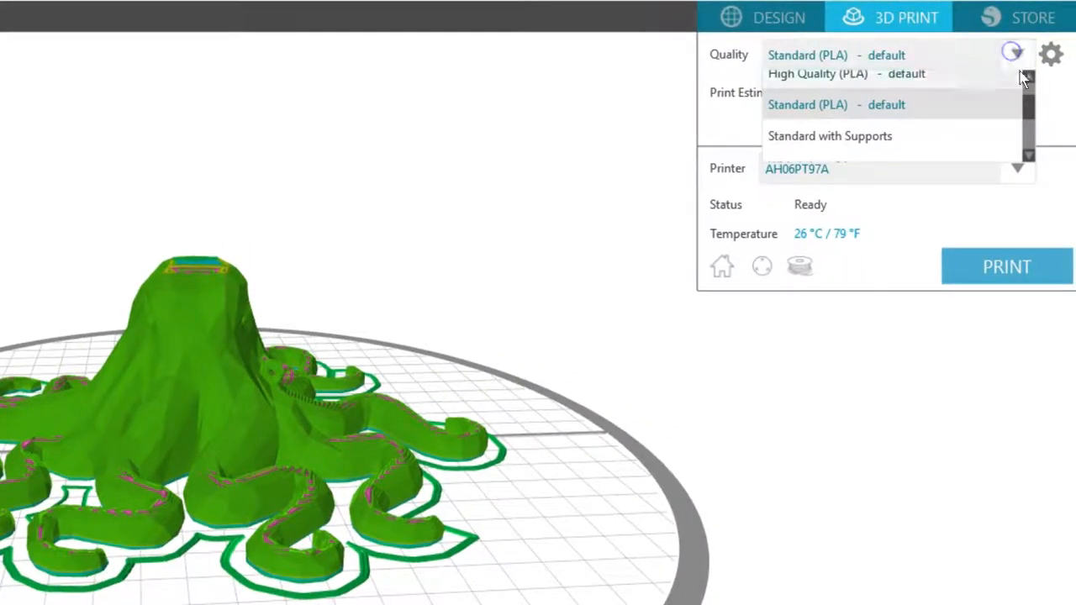
pyautogui.moveTo(1031, 93); pyautogui.dragTo(1025, 137)
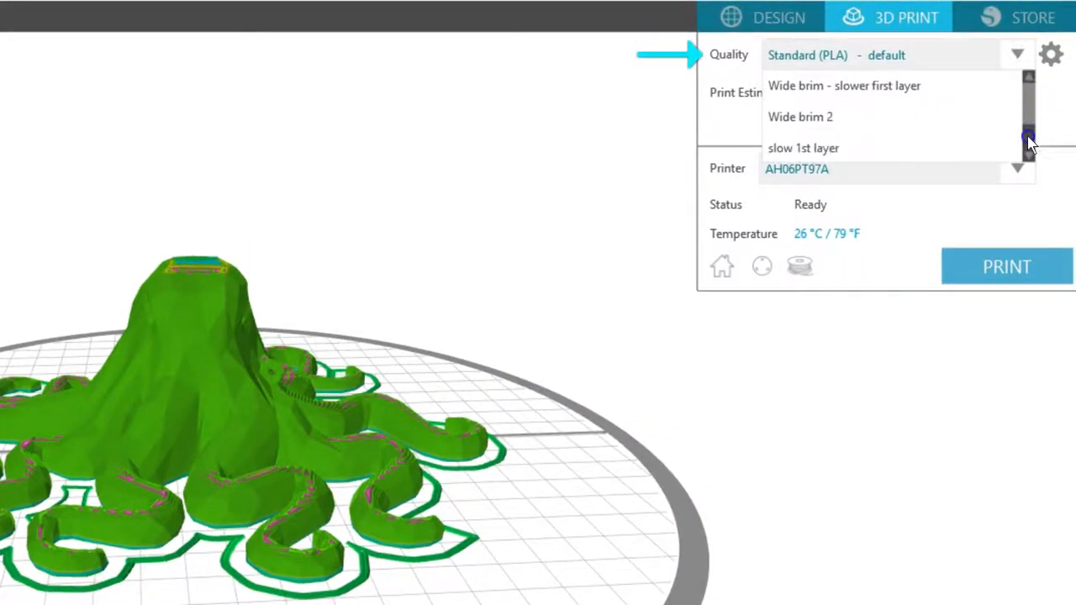
pyautogui.click(831, 147)
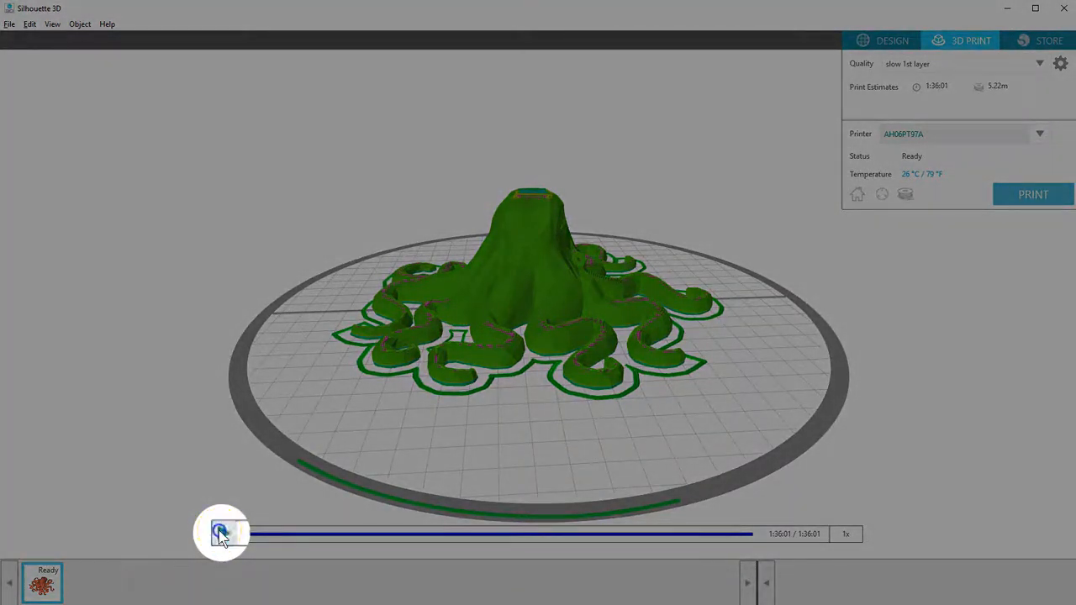
# Step: Play the octopus print simulation at 50x speed, pausing and resuming it to inspect the first layers
pyautogui.click(220, 535)
pyautogui.click(853, 533)
pyautogui.click(853, 534)
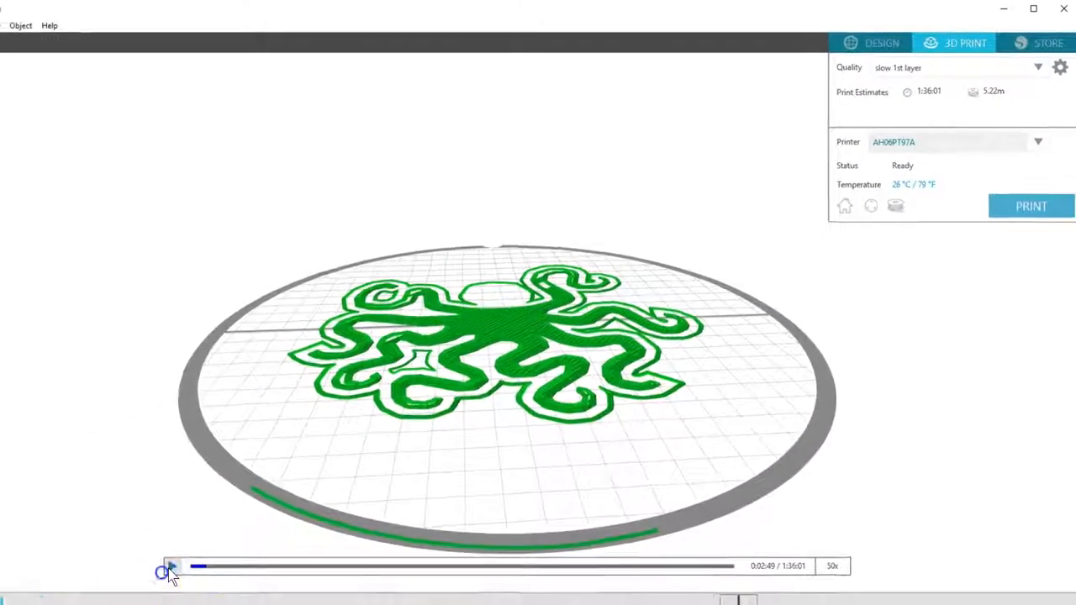
pyautogui.click(168, 567)
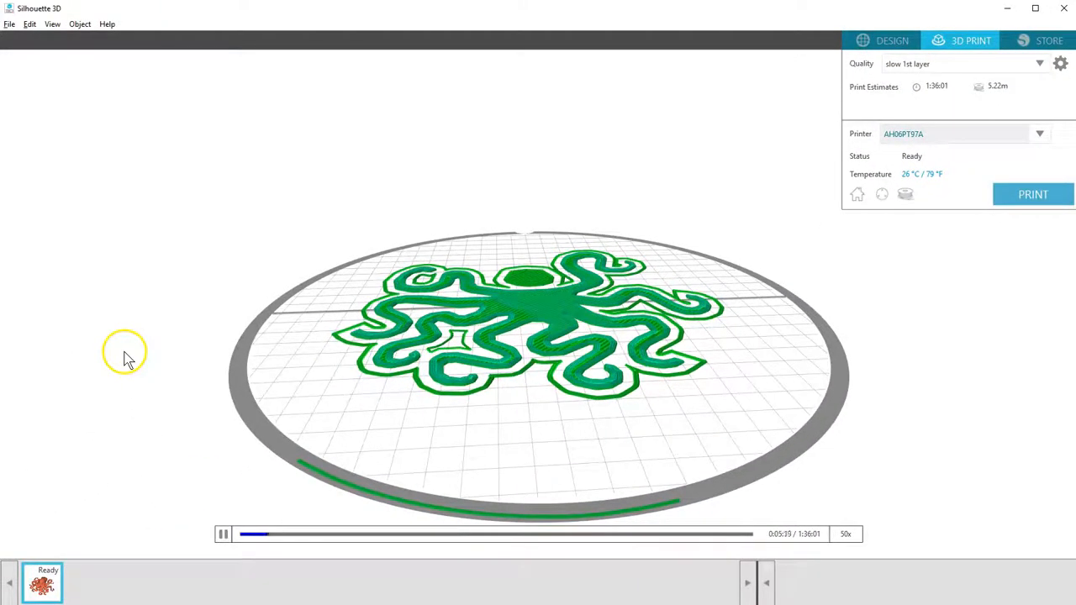